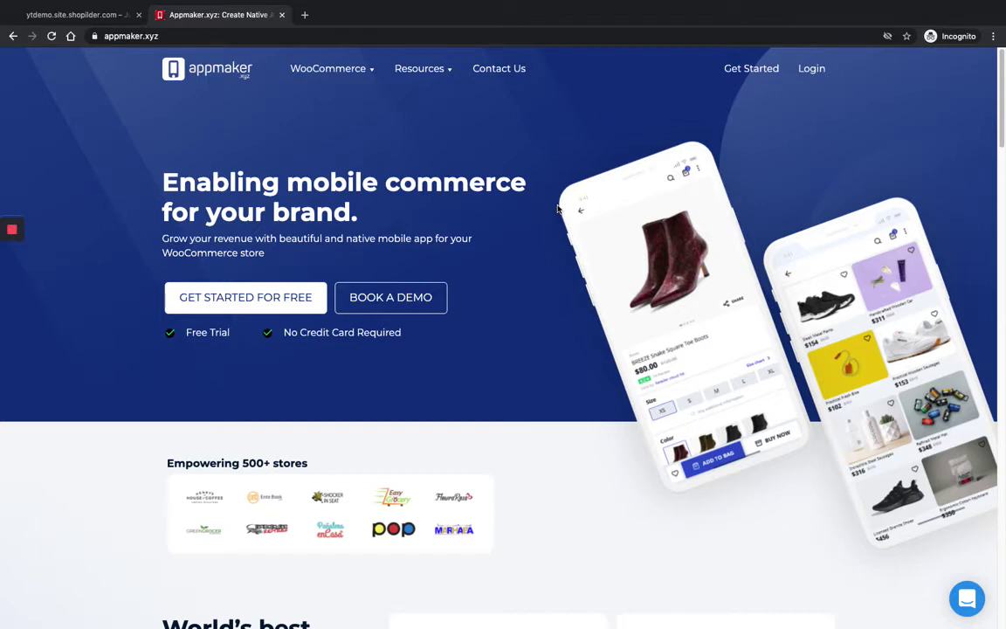
Step: Look at the WooCommerce and Resources drop-down menus in the Appmaker site header as examples
mouse_move(290, 72)
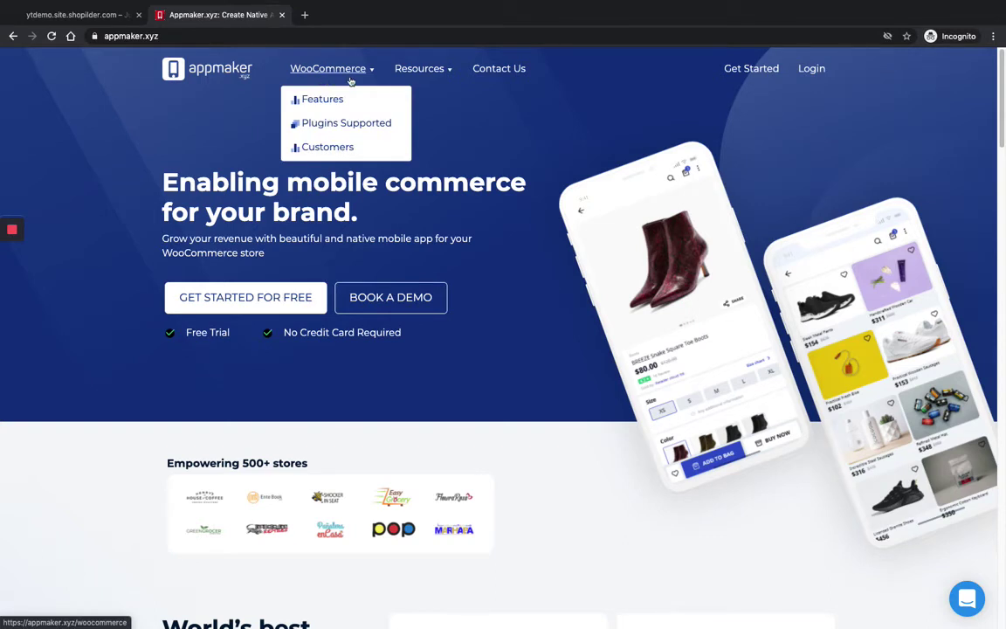
mouse_move(400, 80)
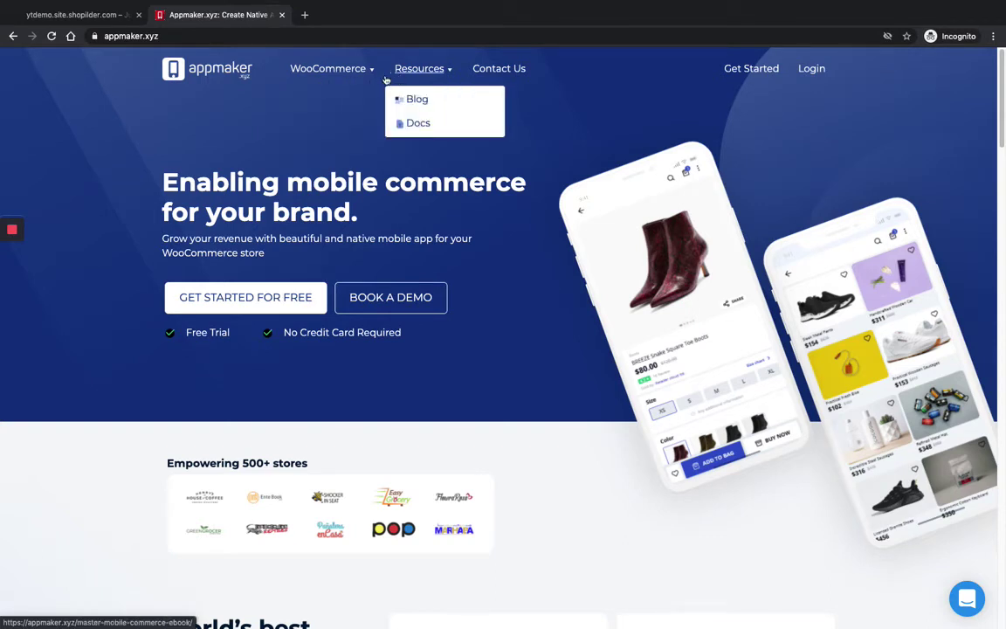
mouse_move(365, 84)
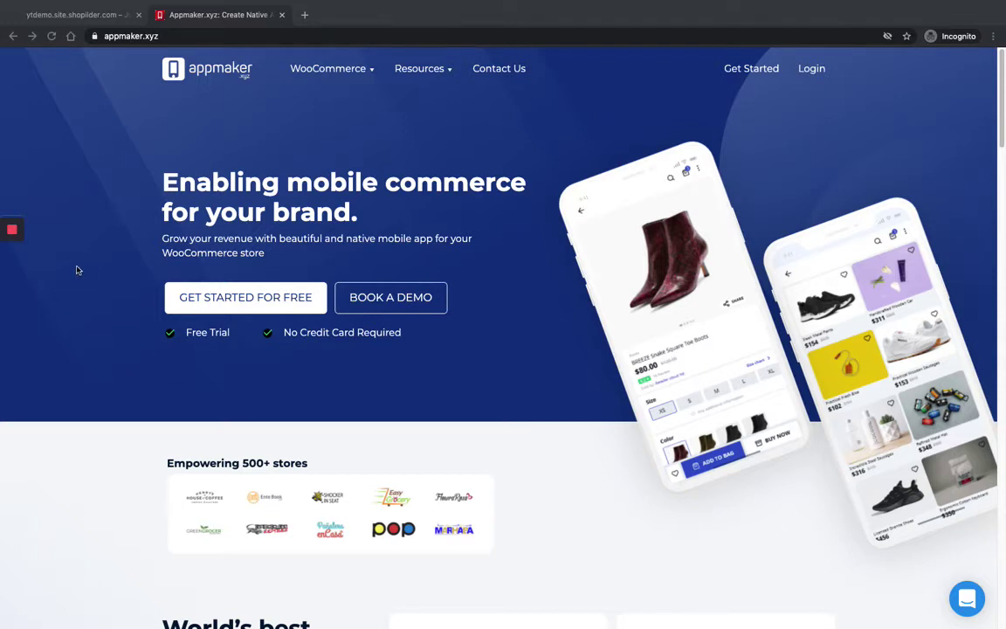
Step: Switch to the ytdemo.site.shopilder.com WordPress site and open the menu management page in its admin dashboard
left_click(93, 16)
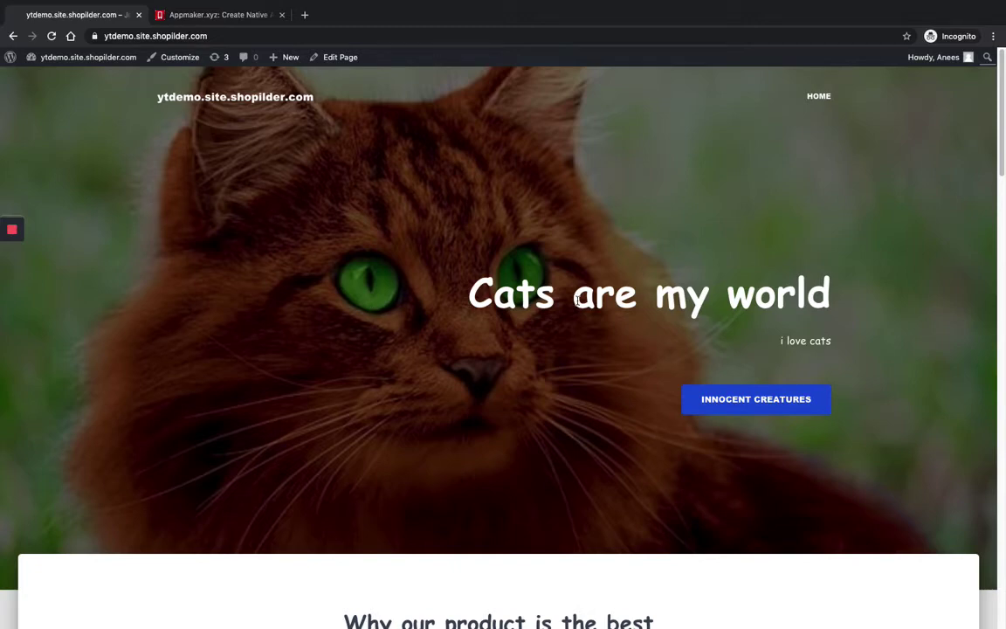
mouse_move(103, 56)
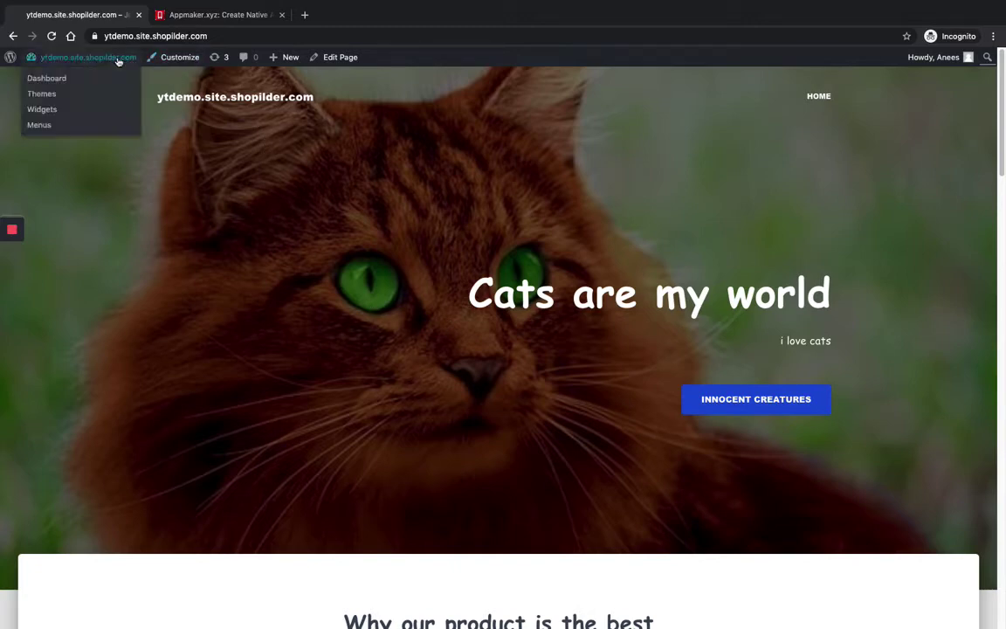
left_click(107, 80)
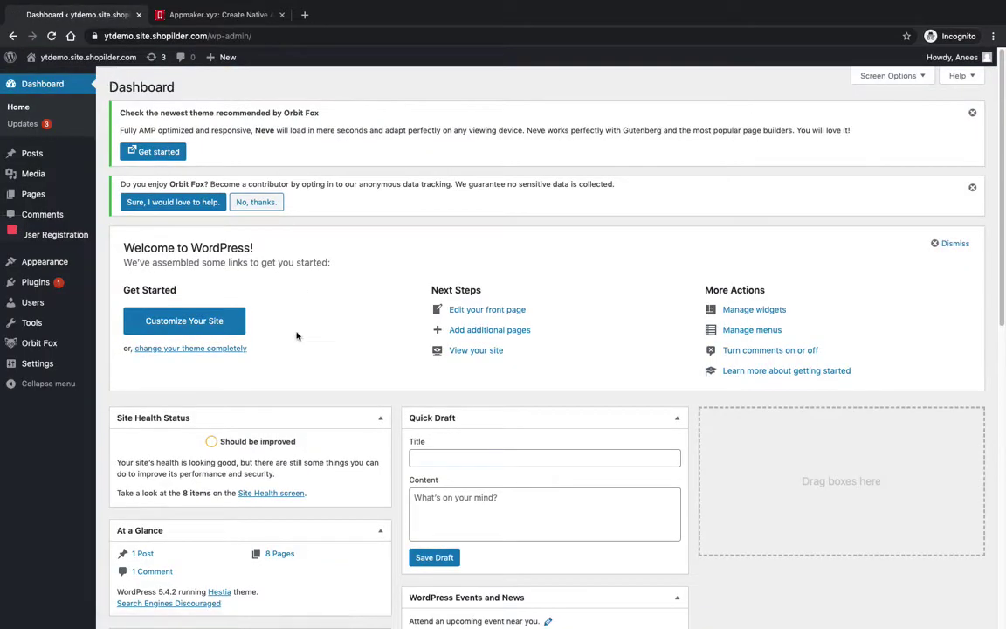
mouse_move(70, 266)
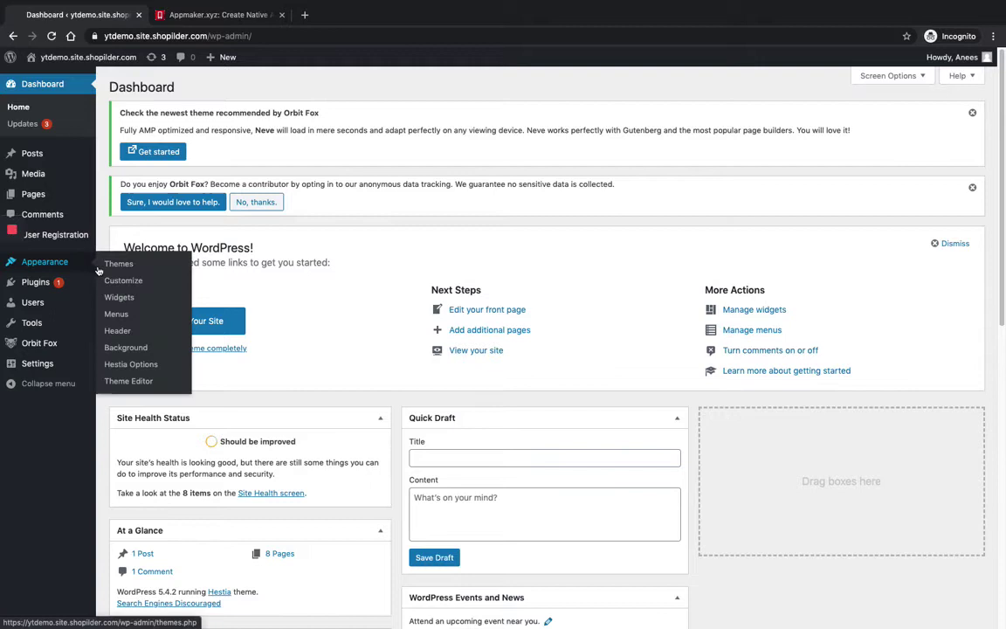
left_click(117, 315)
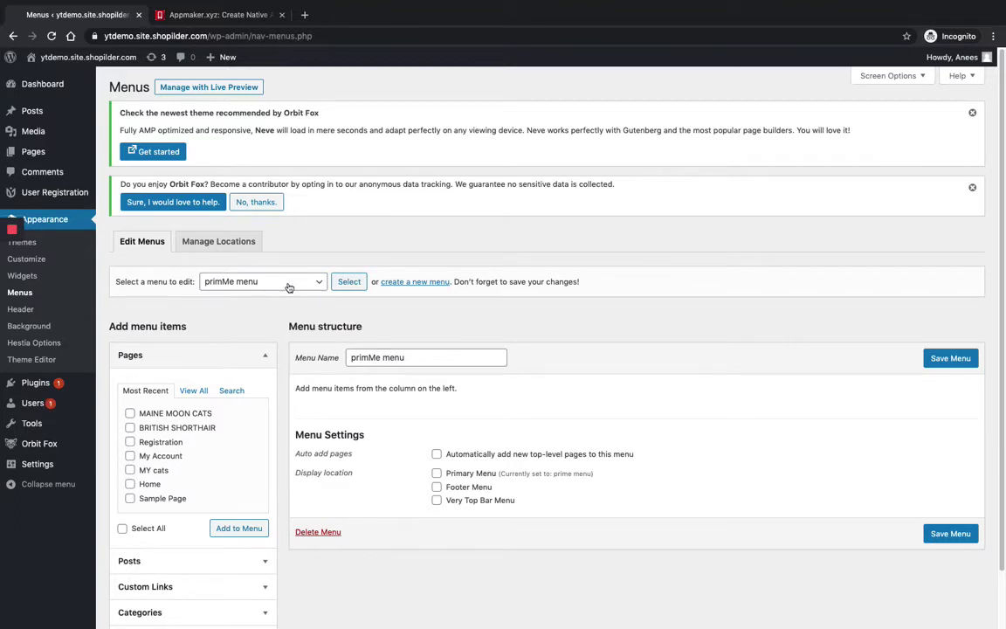
Step: Create a new menu named "my drop down menu" and choose Primary Menu as its display location
left_click(401, 284)
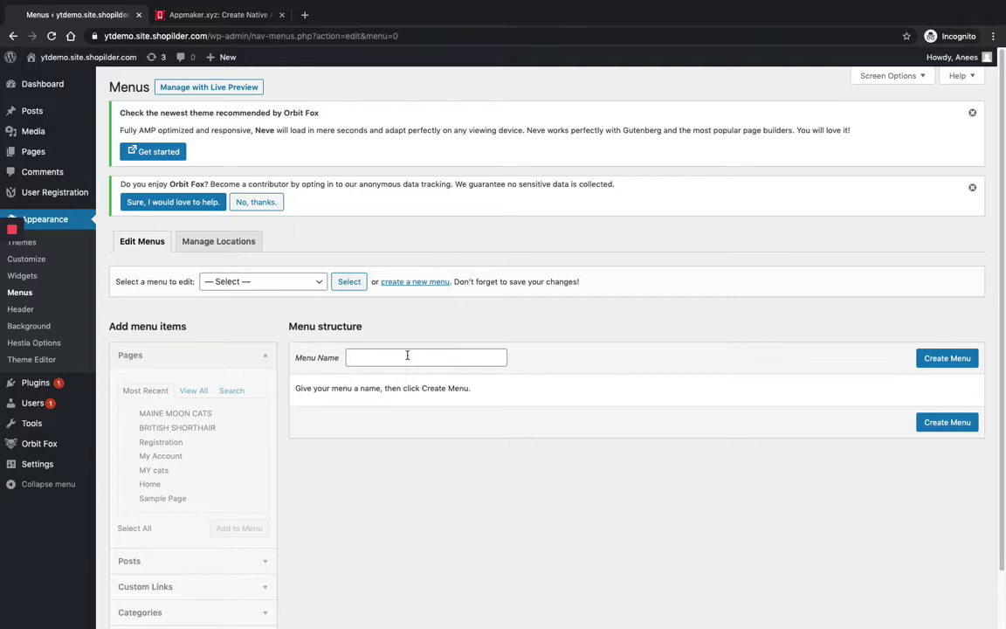
left_click(417, 358)
type("my d")
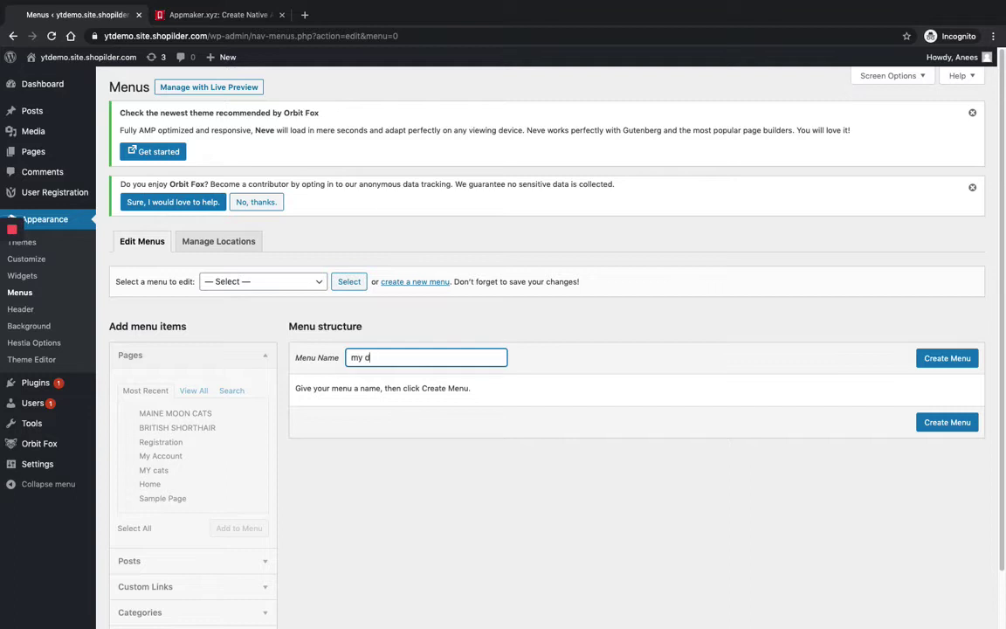
type("rop down menu")
left_click(929, 358)
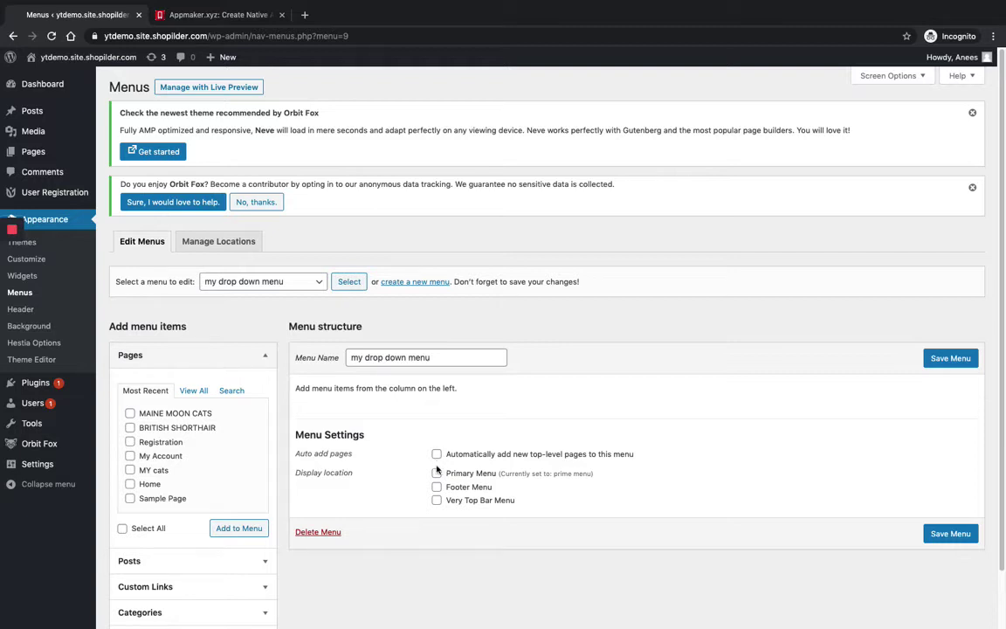
left_click(437, 474)
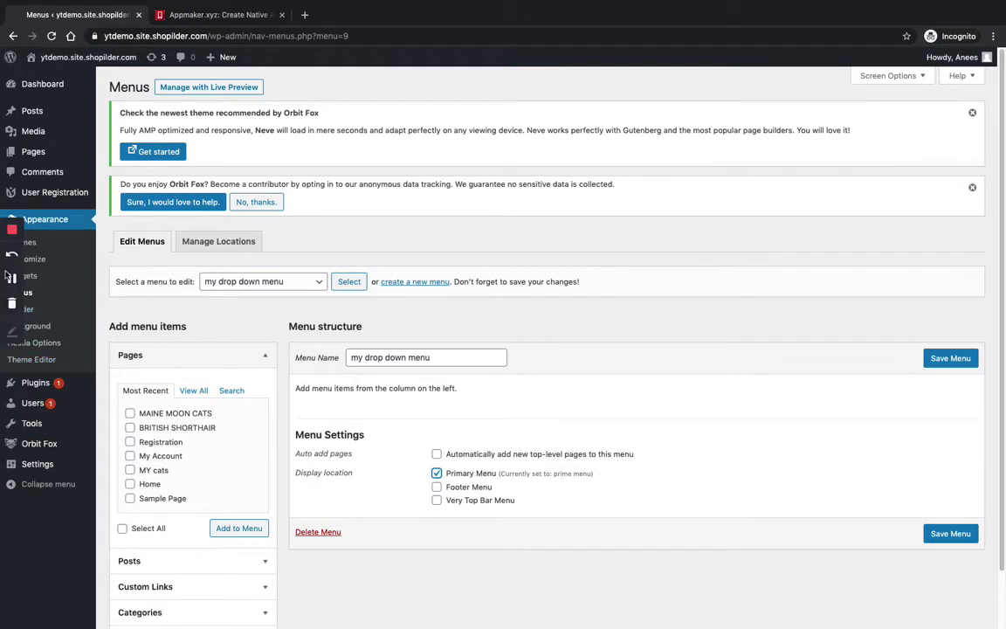
Step: Look through the custom link and category sources available for adding menu items
scroll(322, 339, "down", 1)
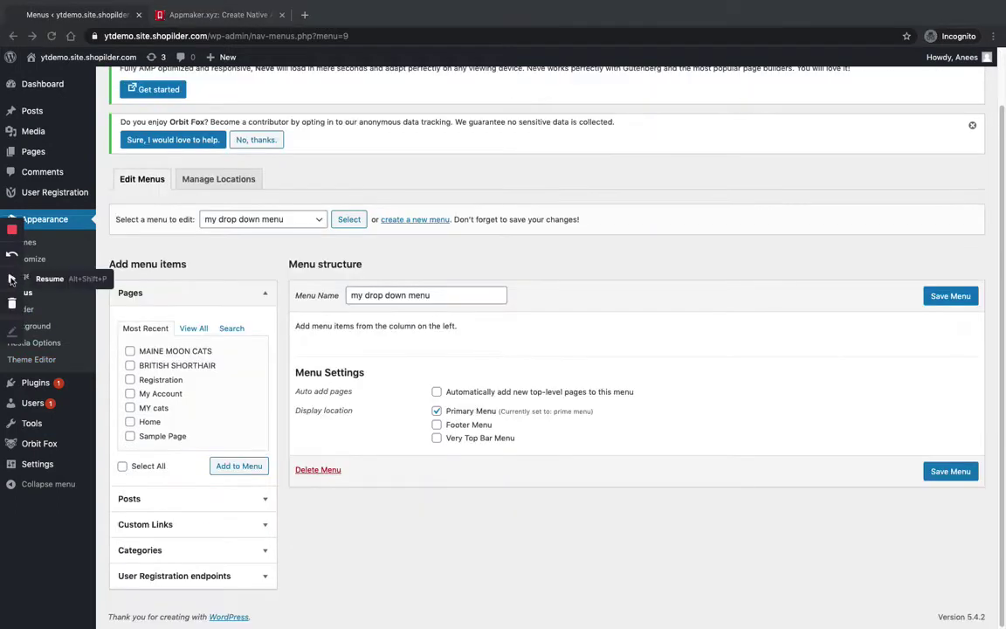
left_click(202, 528)
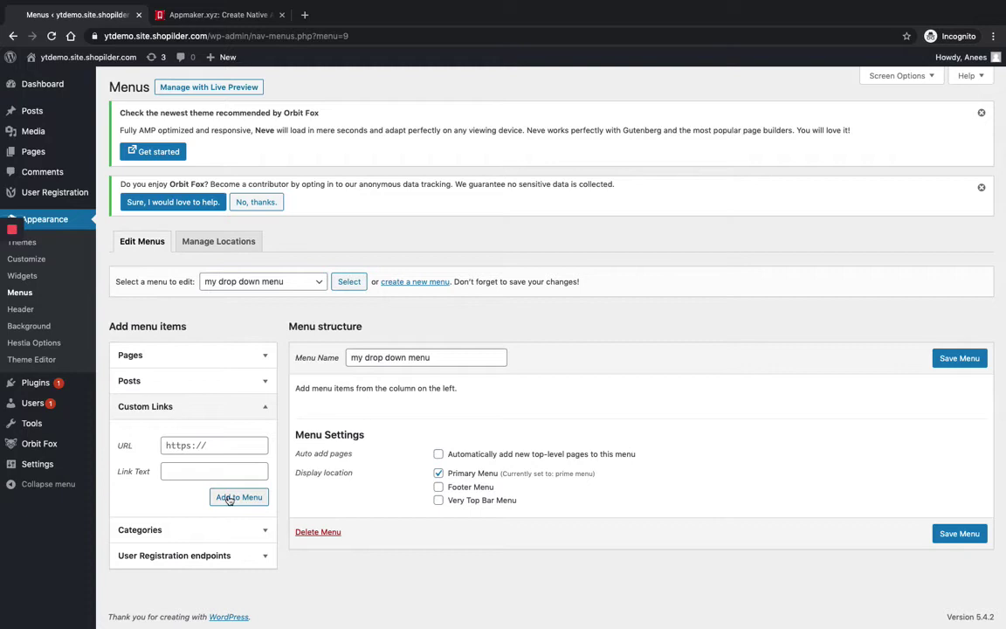
left_click(218, 530)
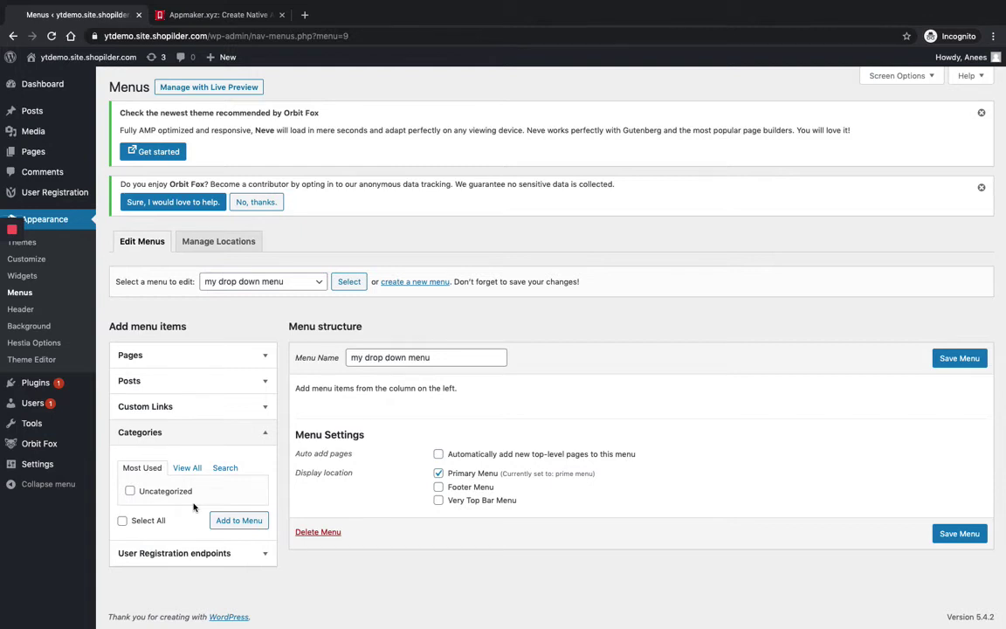
Step: Add the pages Home, BRITISH SHORTHAIR, MAINE MOON CATS and MY cats to the menu
left_click(205, 366)
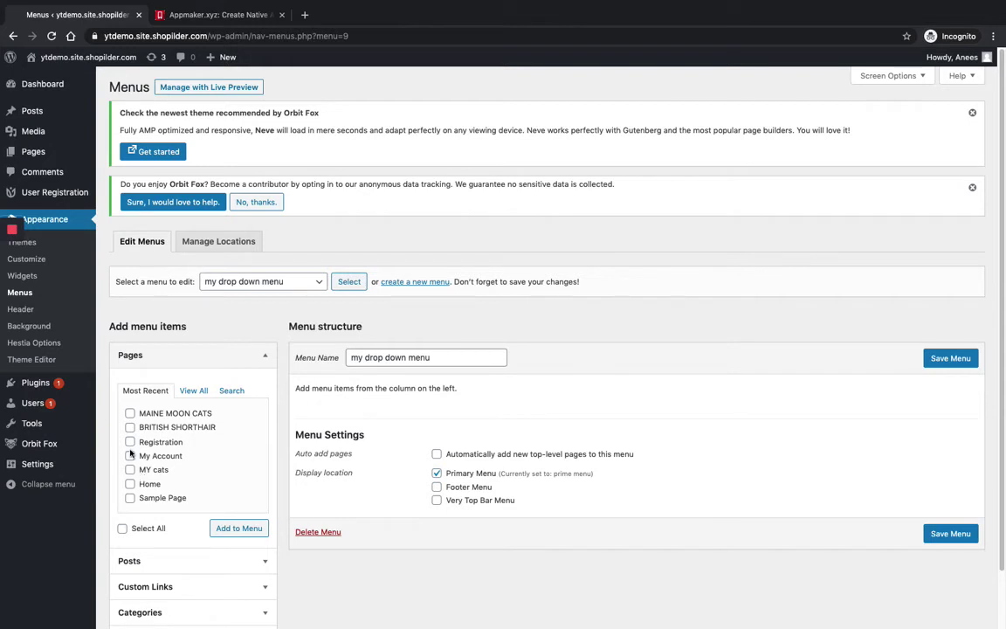
left_click(131, 483)
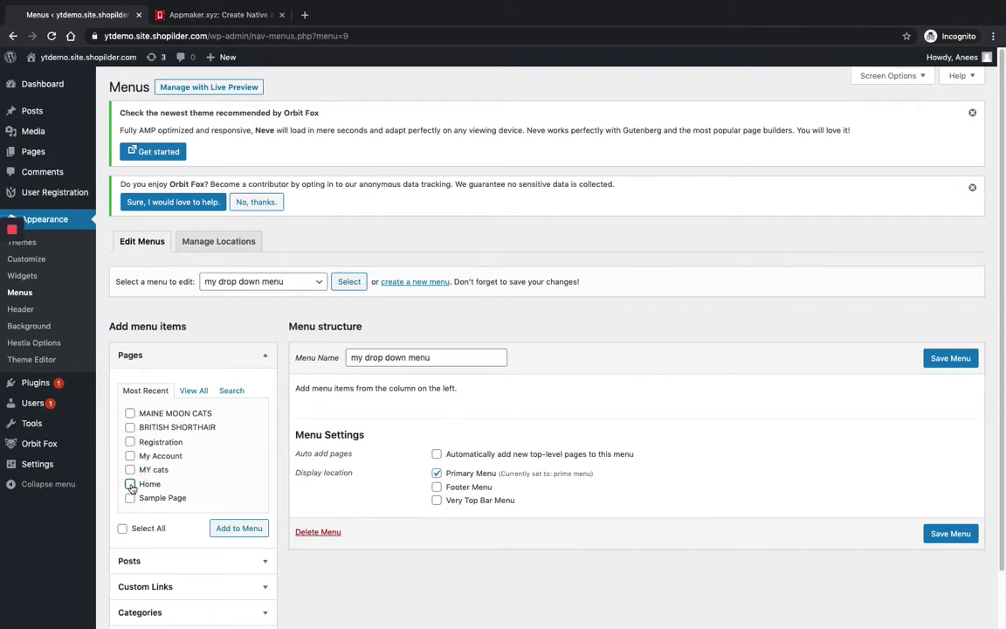
left_click(130, 428)
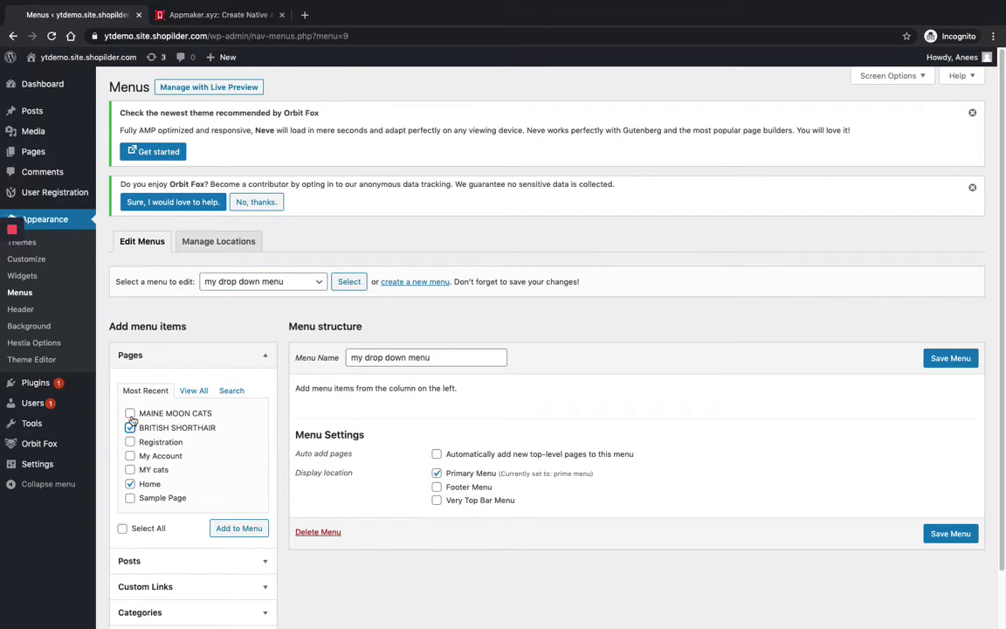
left_click(130, 413)
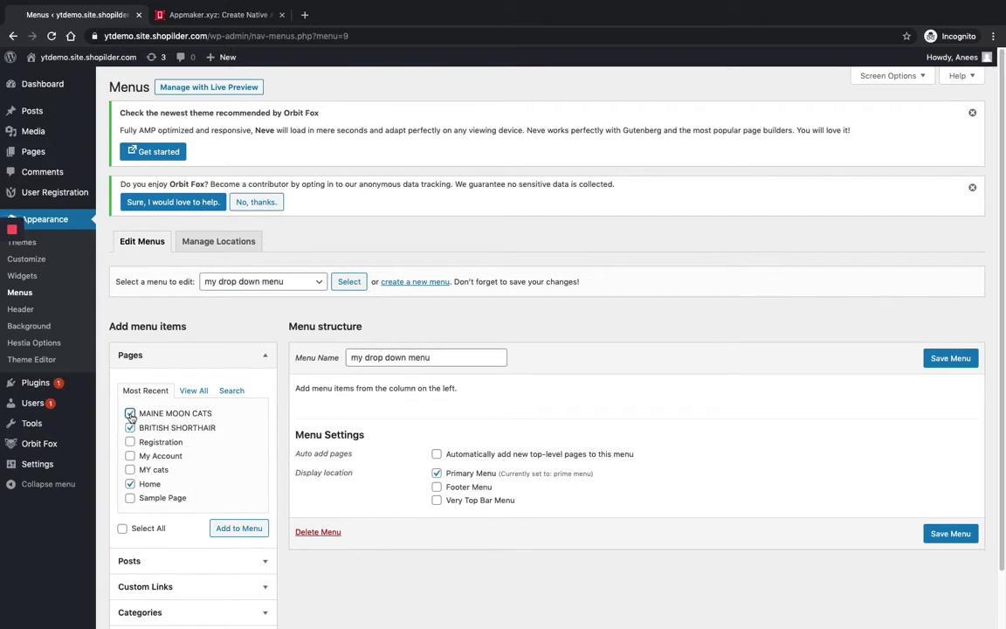
left_click(131, 470)
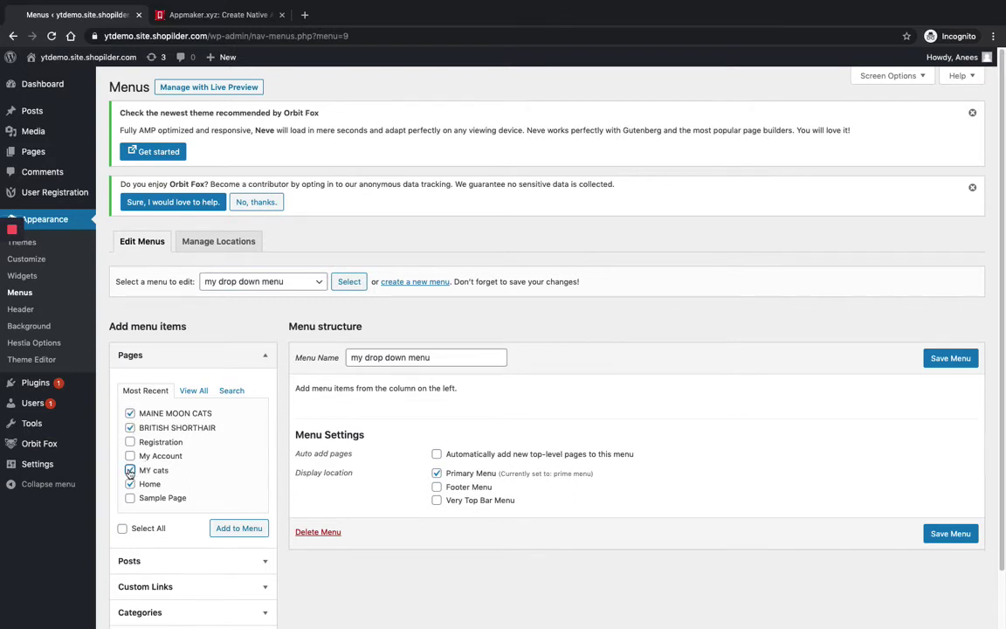
left_click(229, 529)
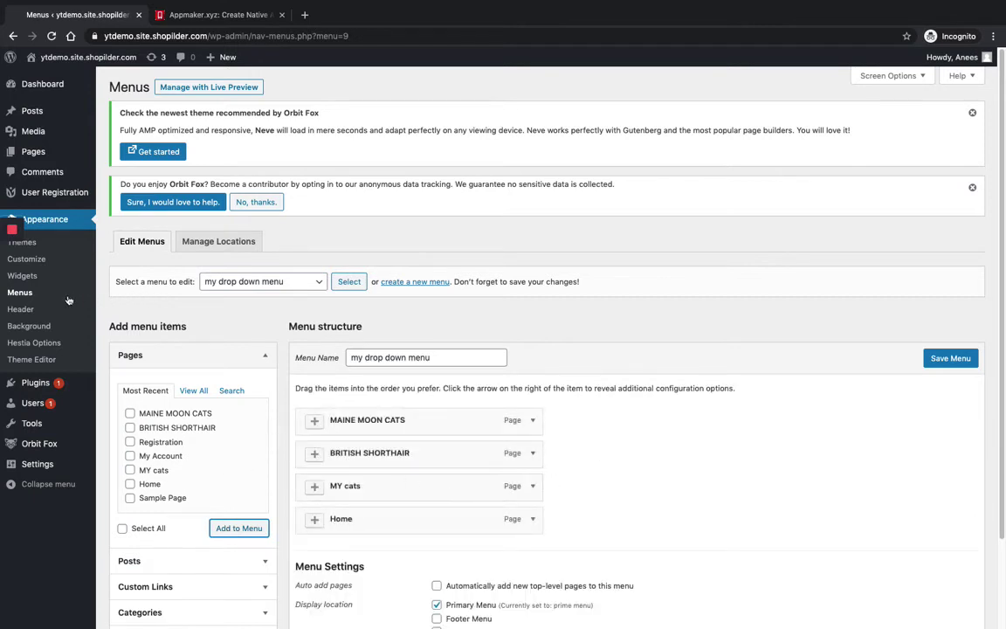
Step: Reorder the menu items as MY cats, BRITISH SHORTHAIR, MAINE MOON CATS and Home
mouse_move(13, 281)
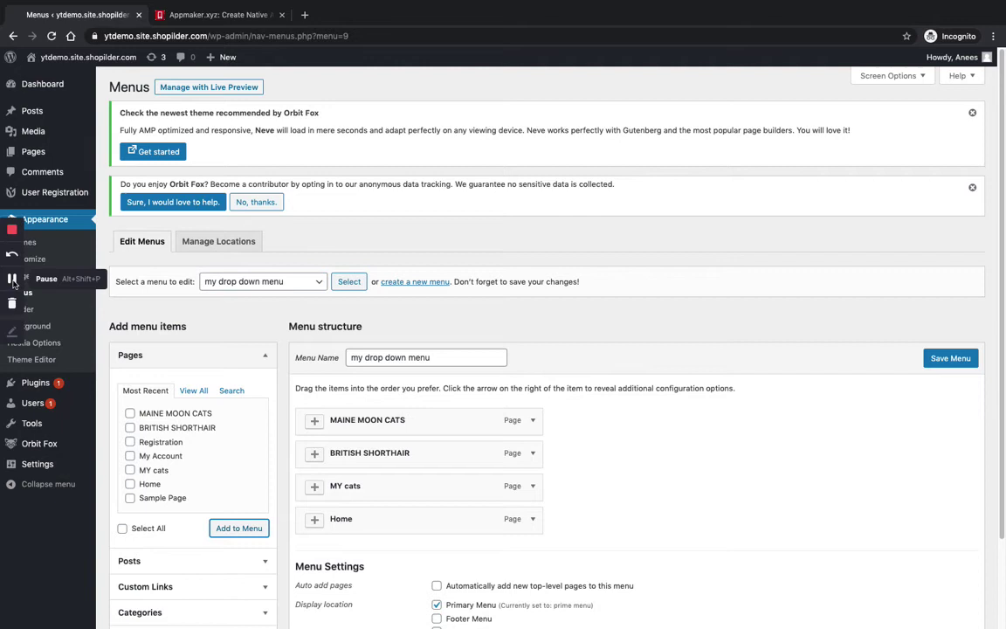
scroll(13, 281, "down", 2)
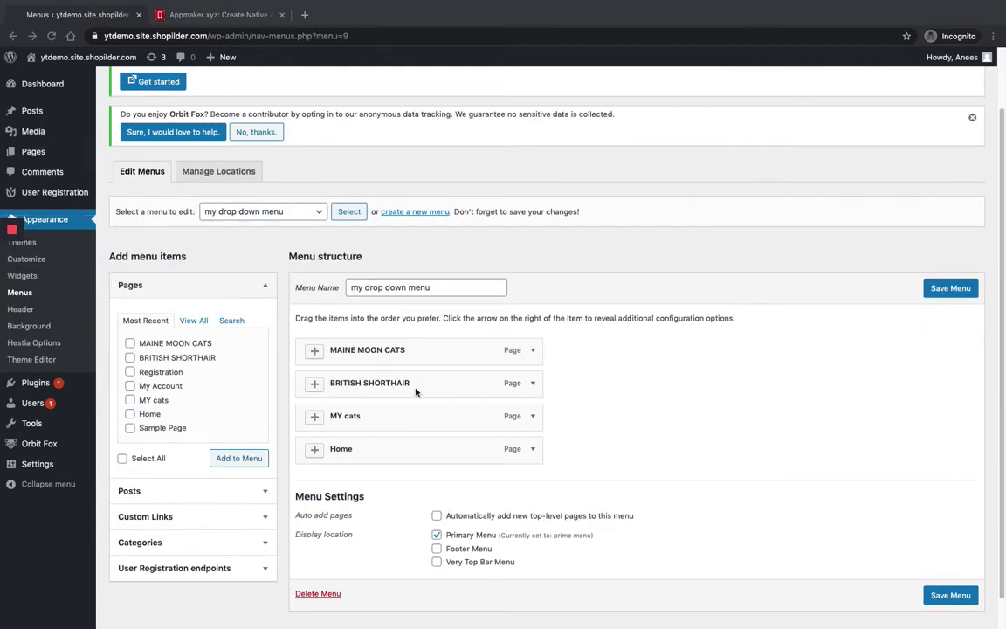
left_click_drag(411, 386, 418, 418)
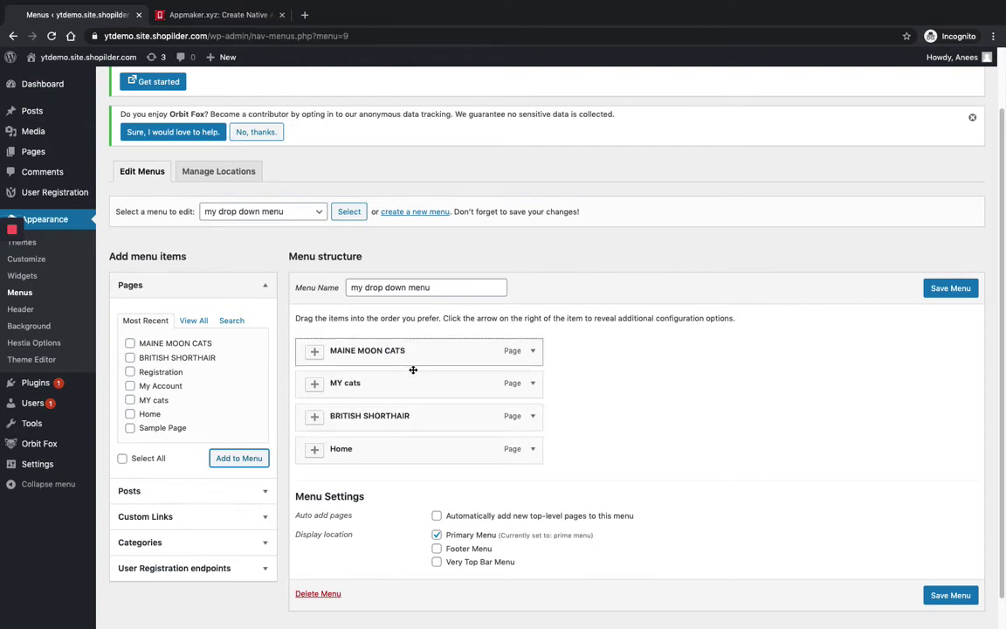
left_click_drag(410, 351, 416, 427)
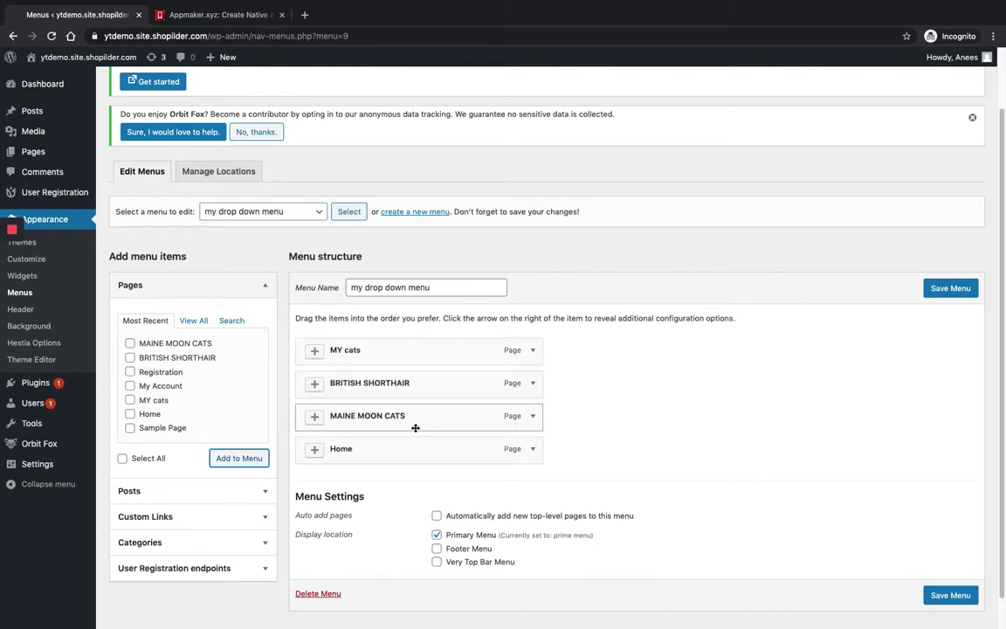
Step: Nest BRITISH SHORTHAIR under MY cats and MAINE MOON CATS under BRITISH SHORTHAIR, and save the menu
left_click_drag(361, 384, 387, 410)
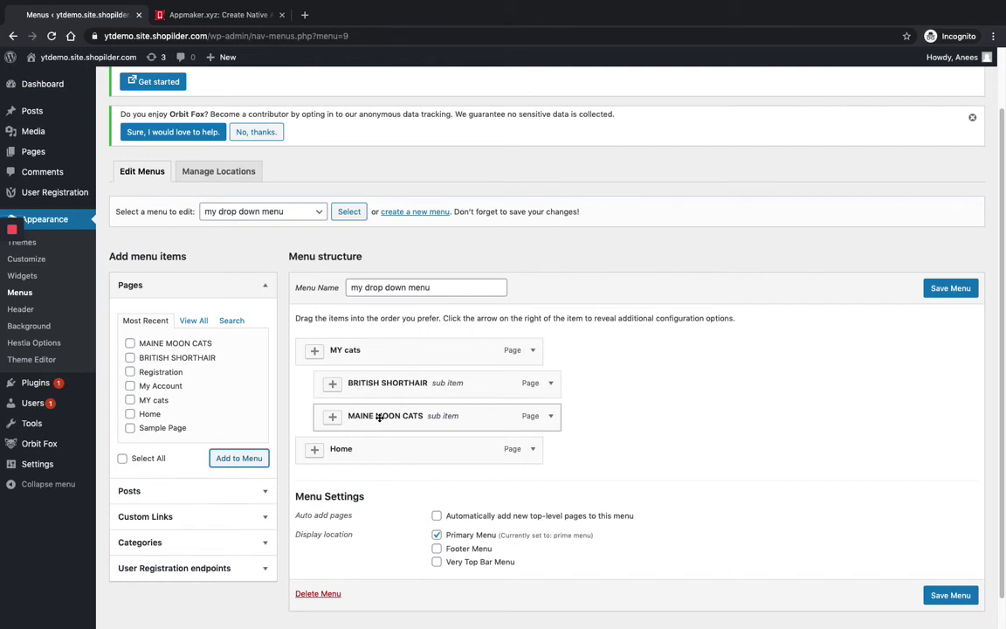
mouse_move(378, 417)
left_mouse_down()
mouse_move(418, 417)
mouse_move(391, 428)
left_mouse_up()
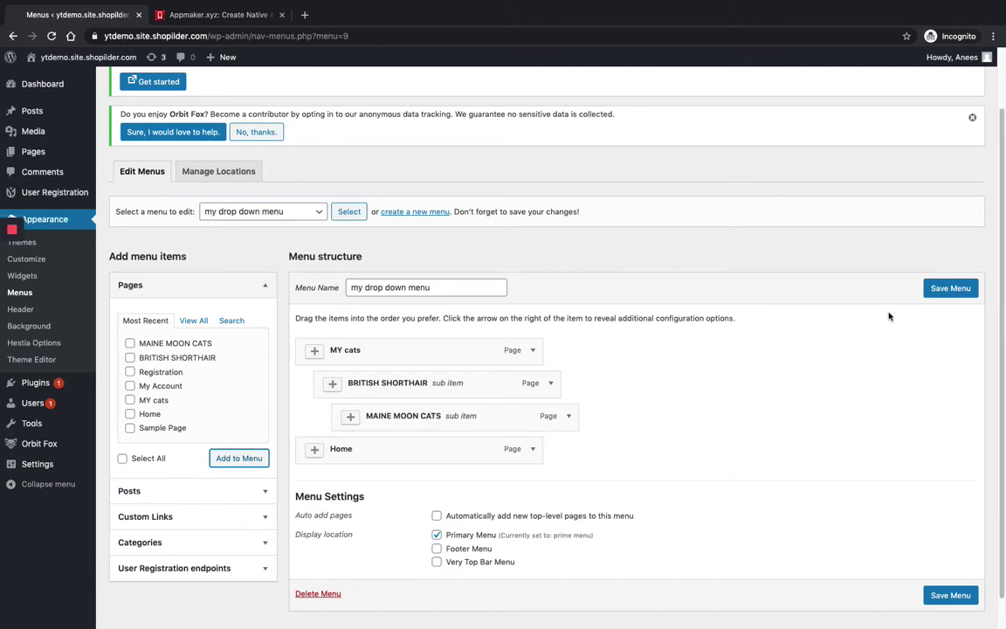
left_click(942, 293)
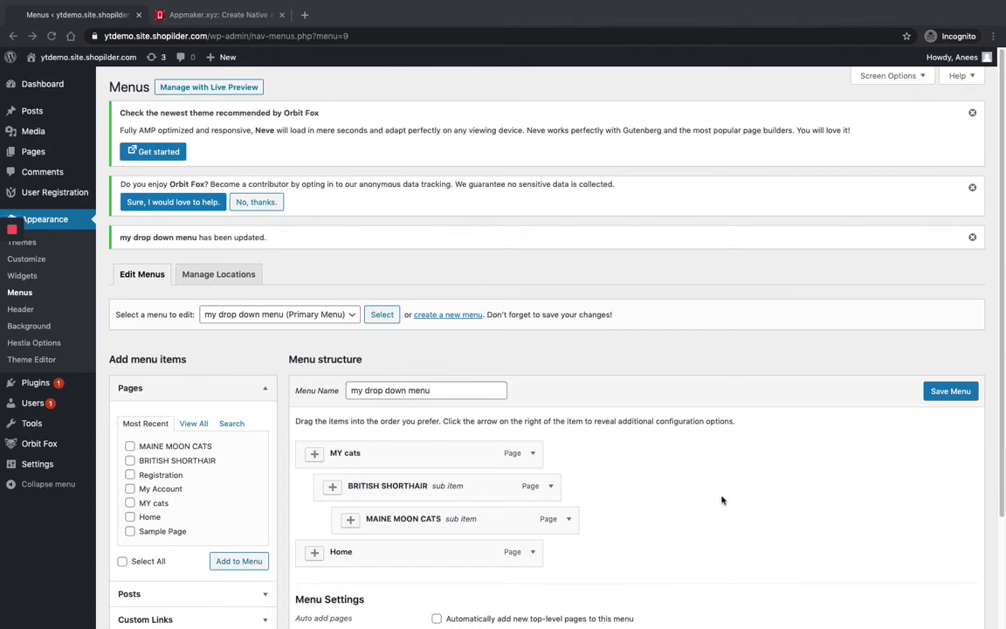
Step: Inspect the settings of the MY cats menu item, close them without changes and save the menu again
left_click(533, 455)
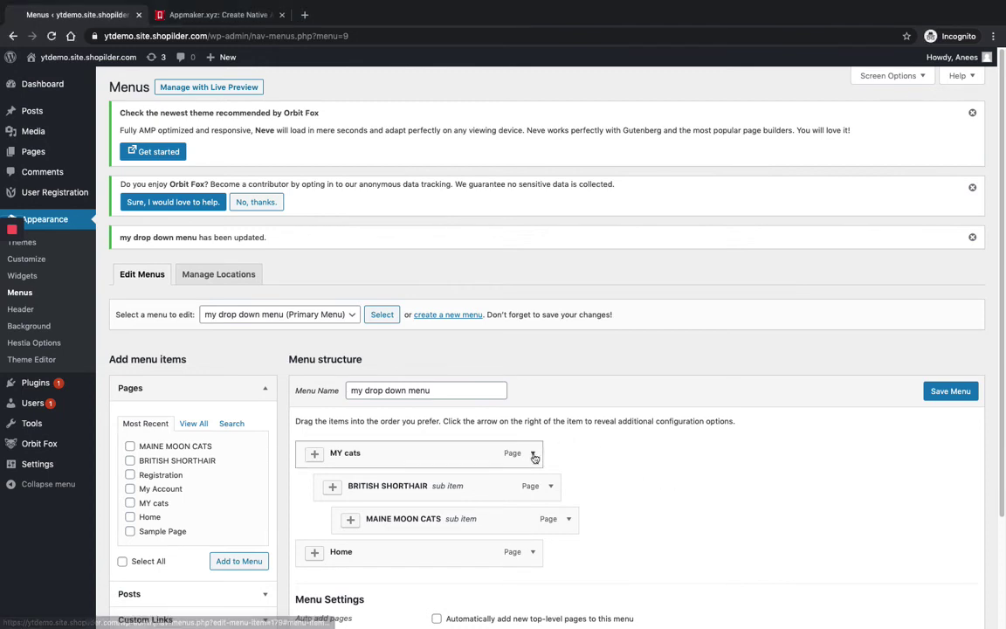
left_click(534, 455)
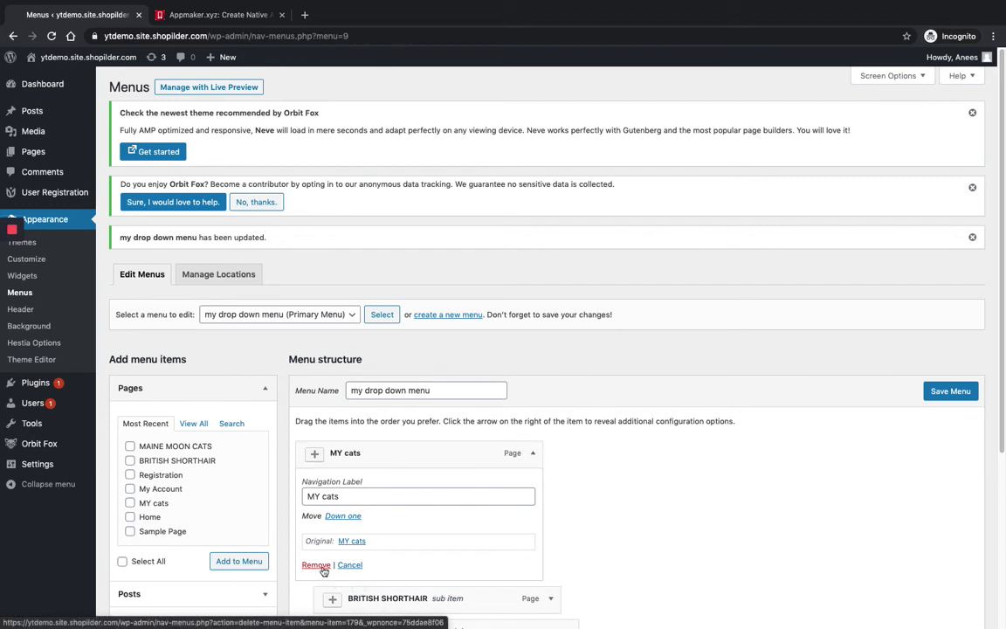
left_click(349, 565)
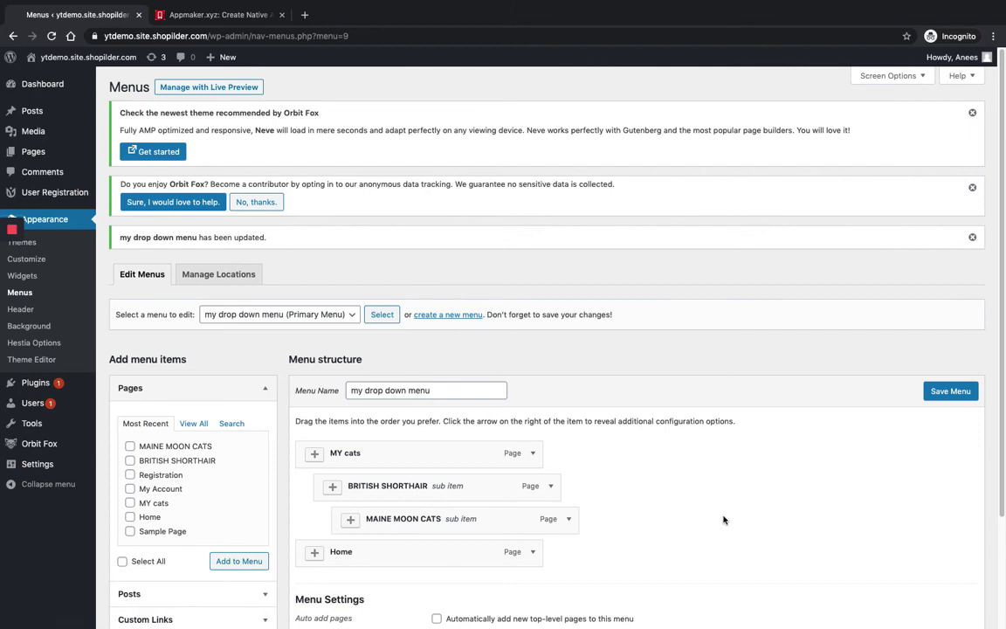
left_click(950, 392)
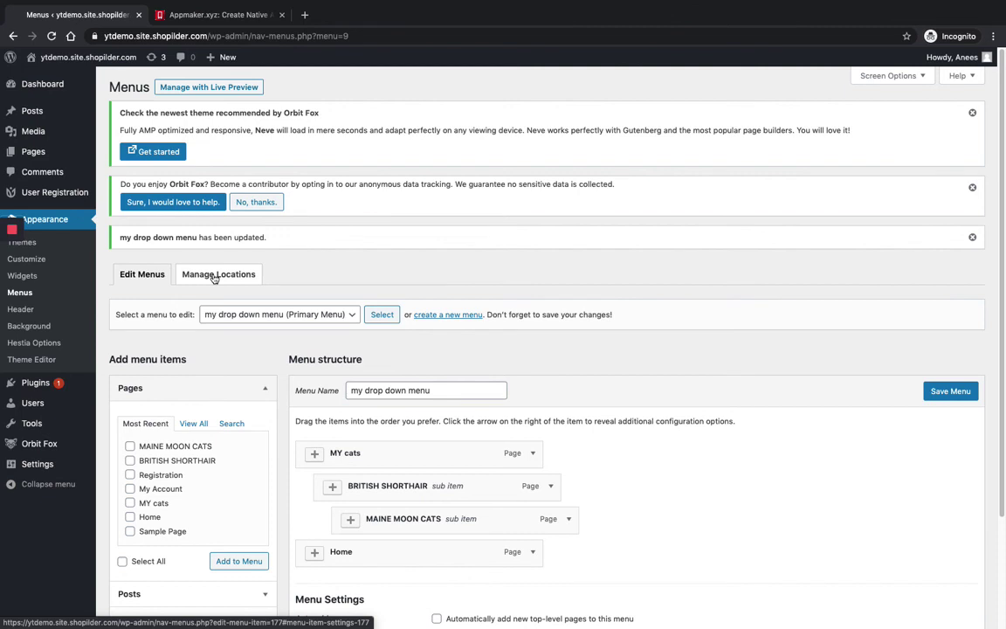
Step: In the theme's menu locations, assign "my drop down menu" to Primary Menu and save the changes
left_click(214, 275)
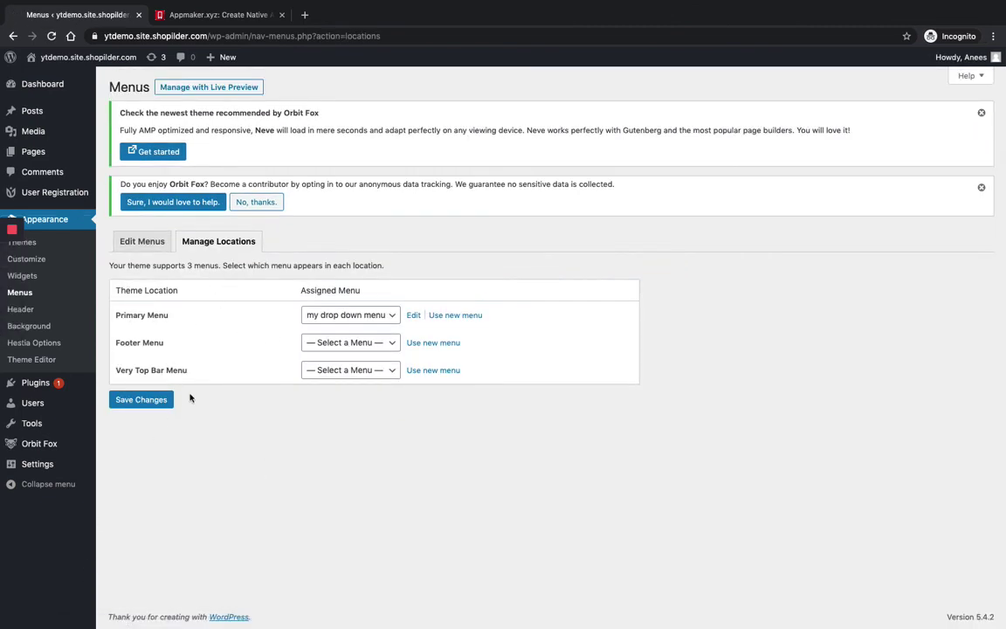
left_click(368, 316)
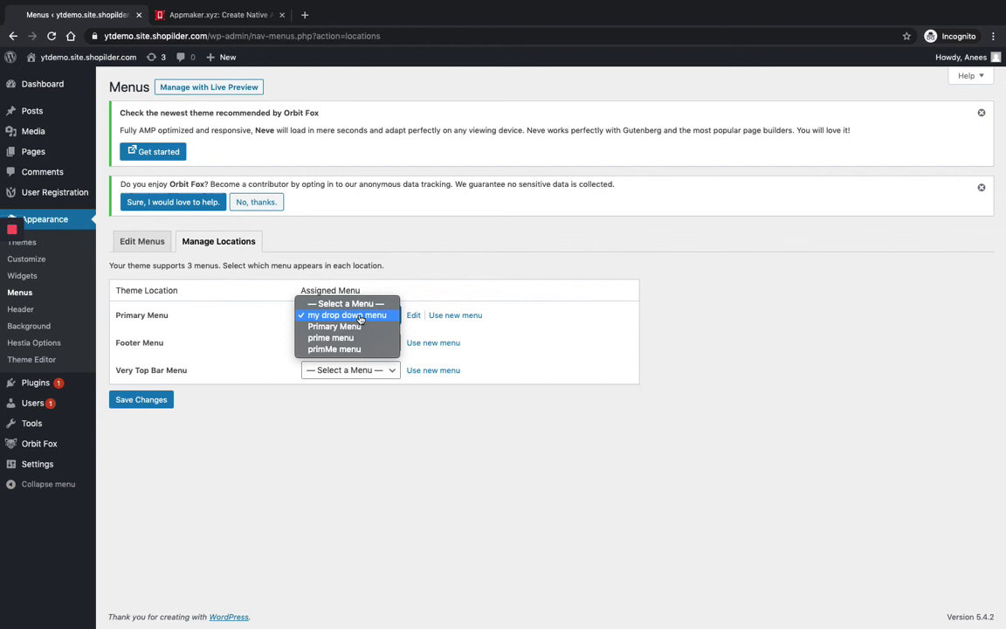
left_click(359, 318)
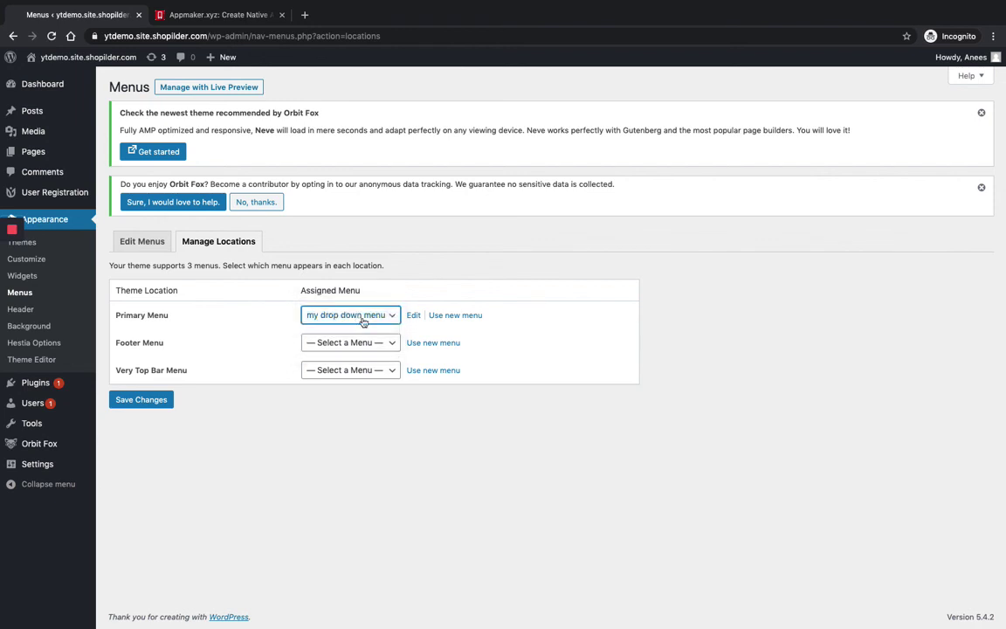
left_click(142, 400)
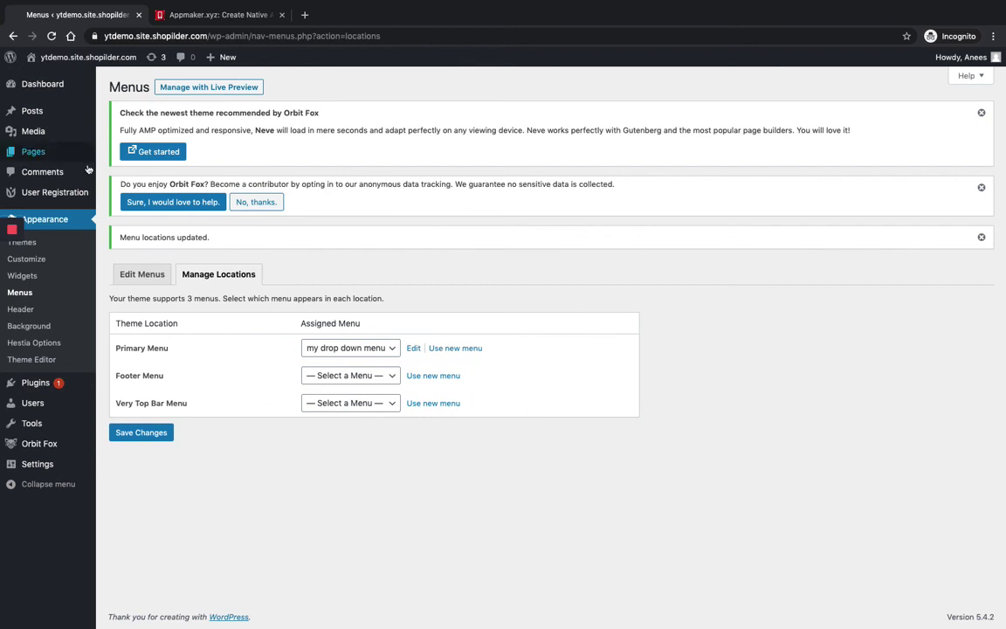
Step: Visit the live site and check the nested items of the MY CATS drop-down in the header
mouse_move(82, 58)
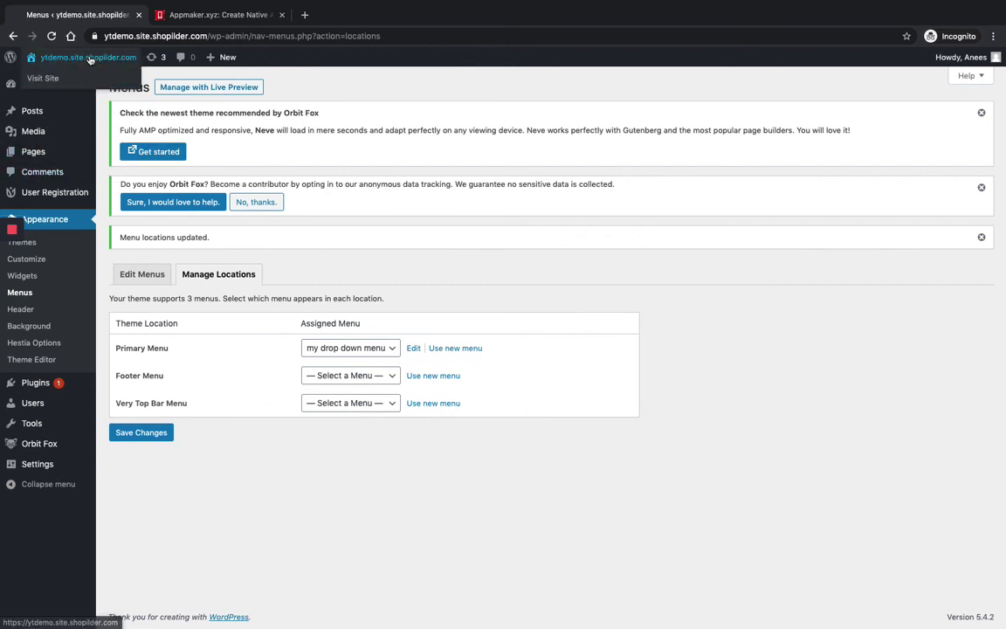
left_click(84, 79)
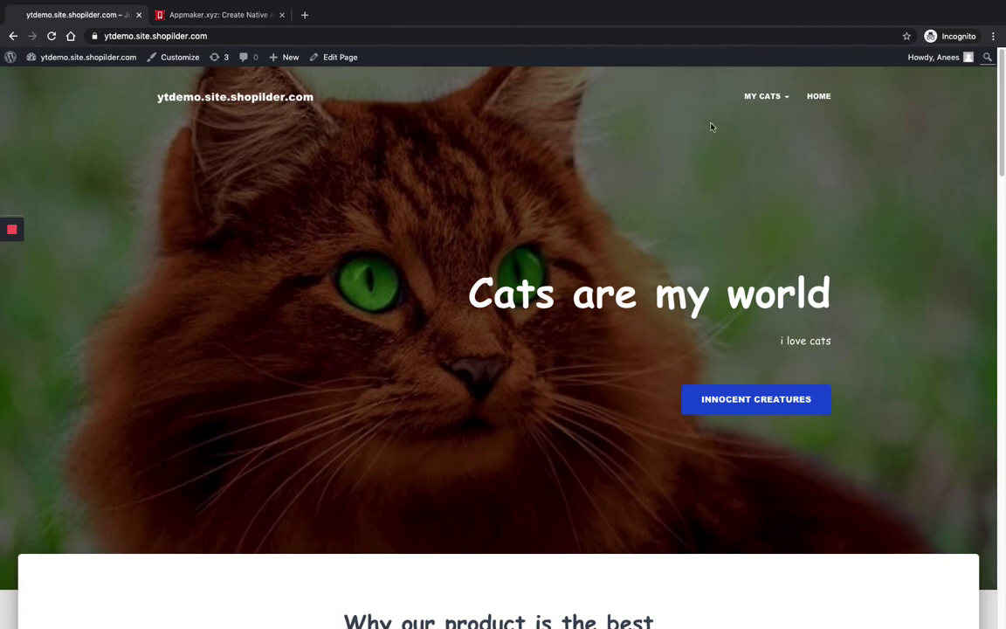
mouse_move(773, 98)
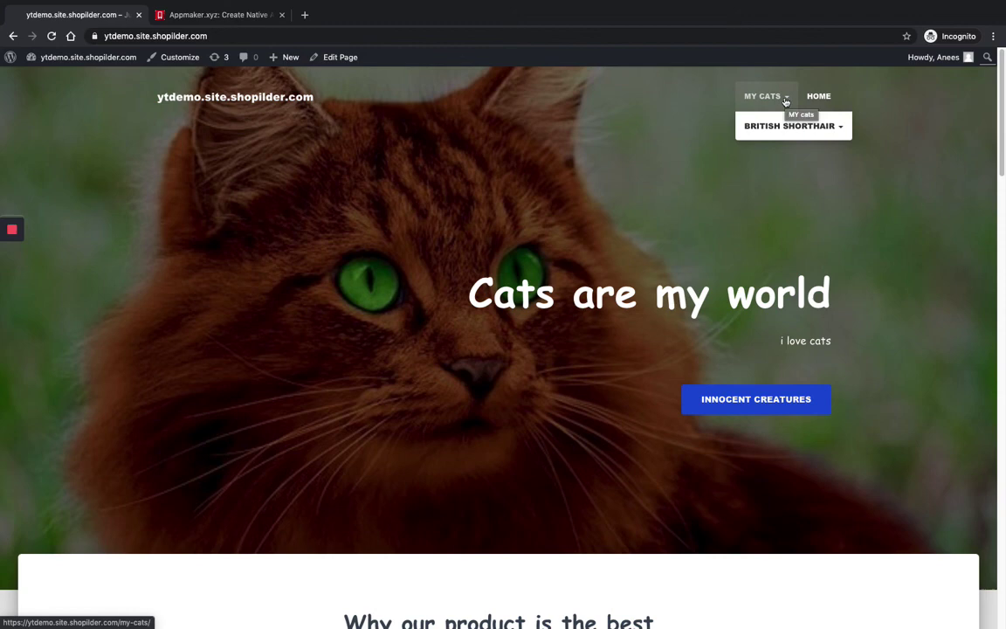
mouse_move(797, 126)
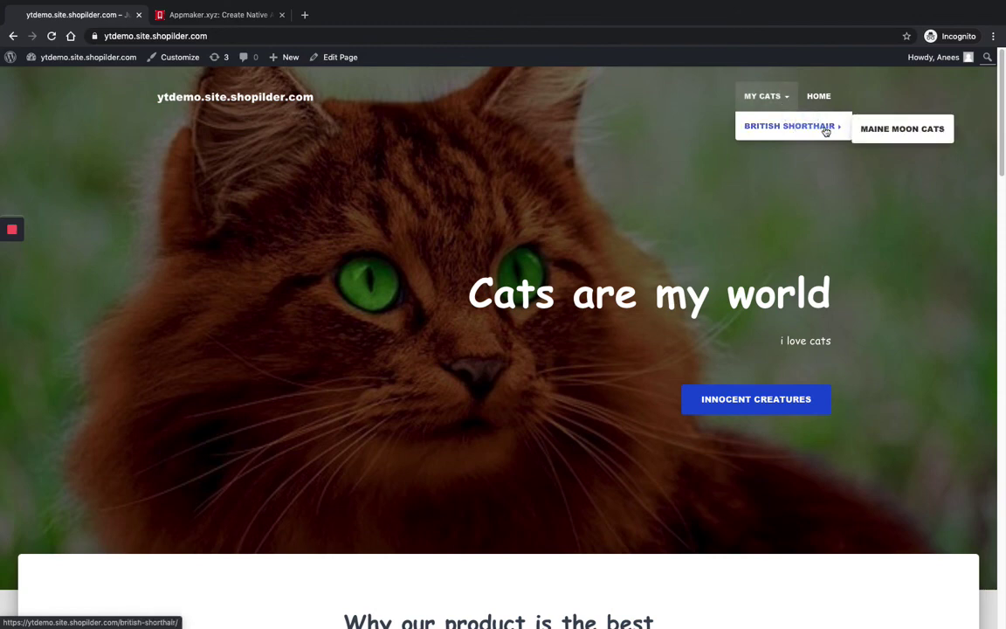